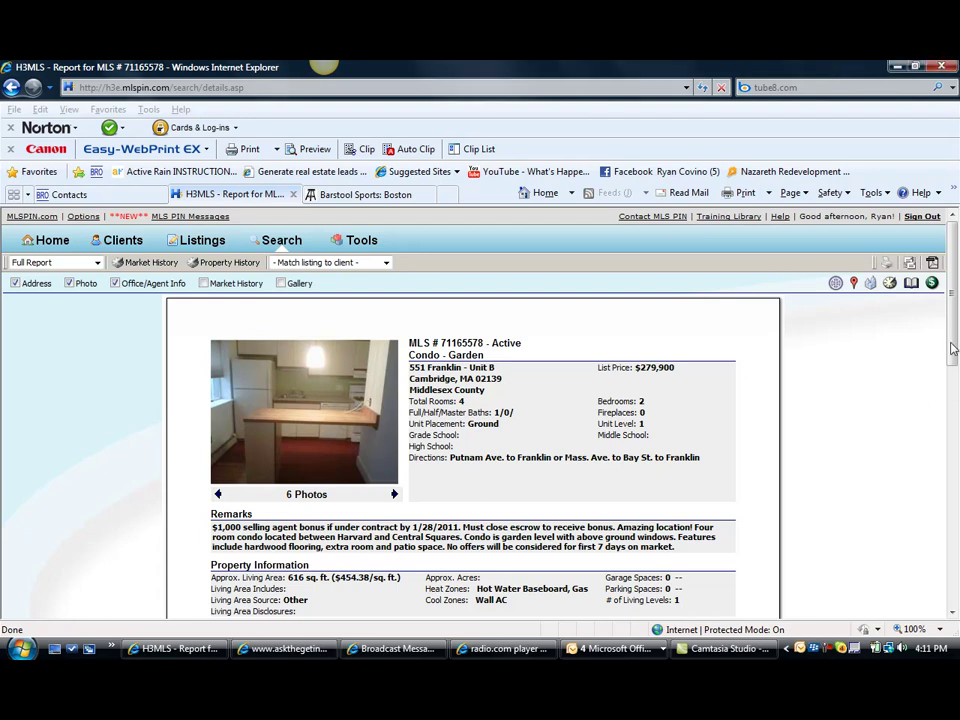
mouse_move(953, 357)
mouse_down()
mouse_move(953, 428)
mouse_move(953, 400)
mouse_up()
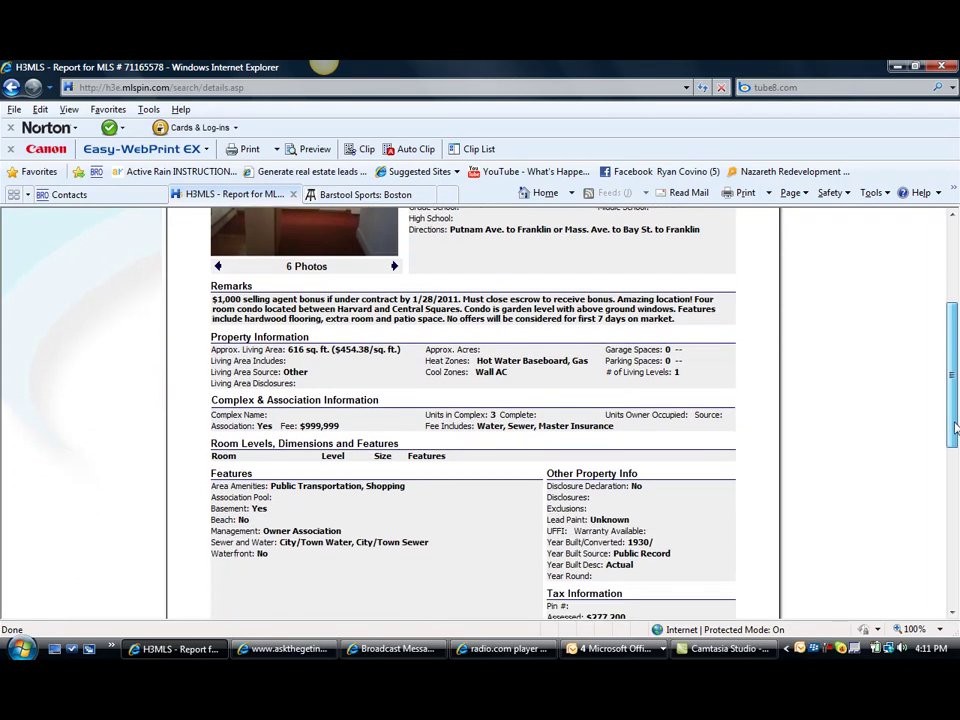
drag(953, 400, 953, 320)
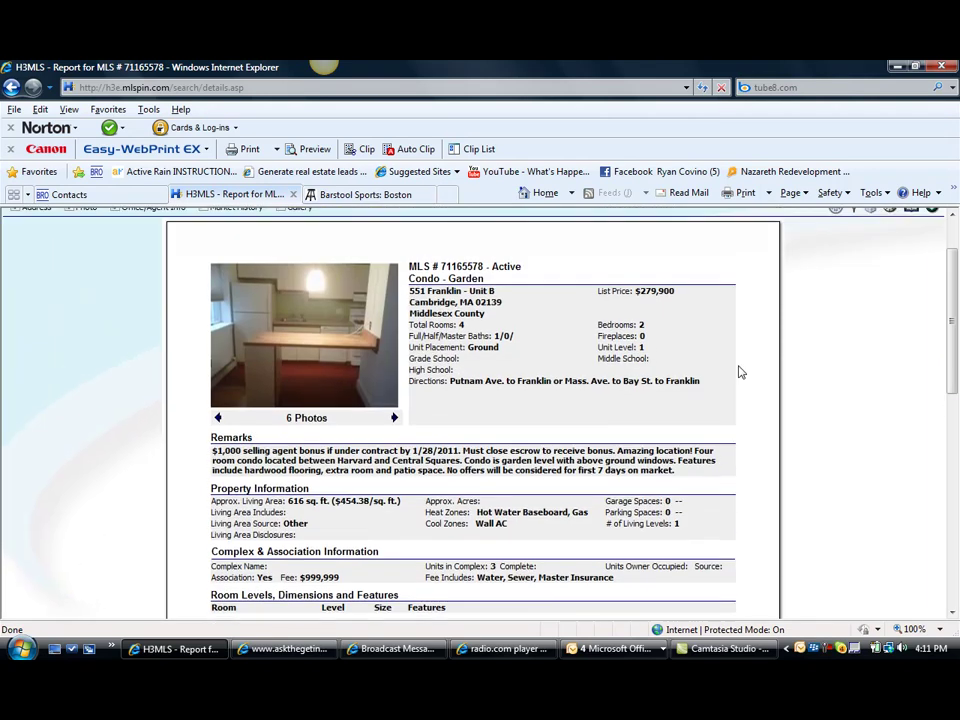
- Advance the 551 Franklin Unit B listing photos to the house exterior shot
click(394, 417)
click(394, 417)
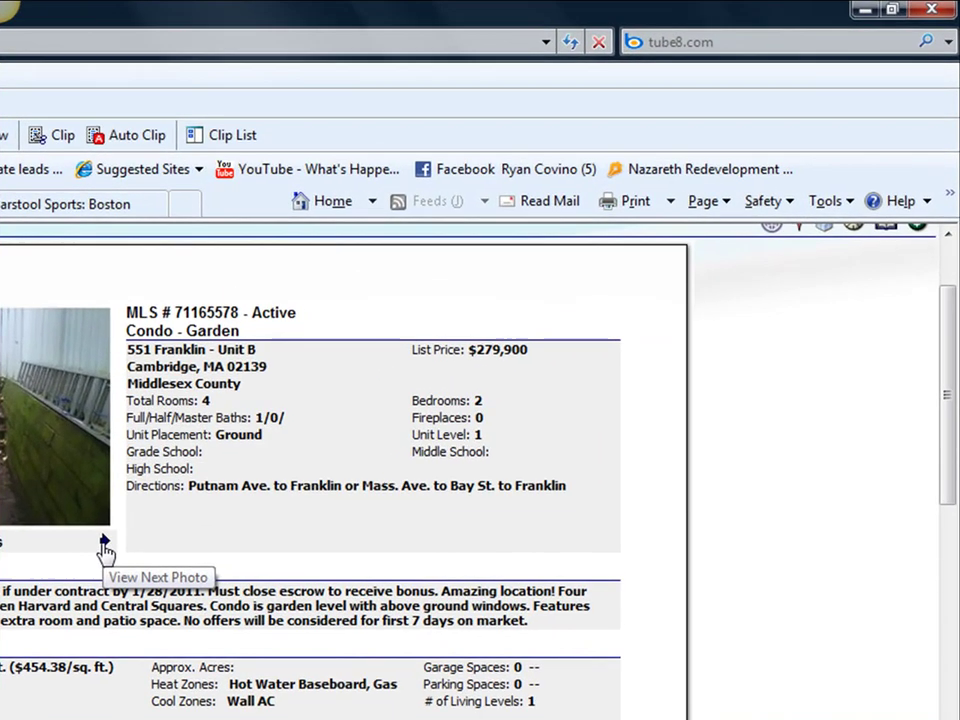
click(105, 545)
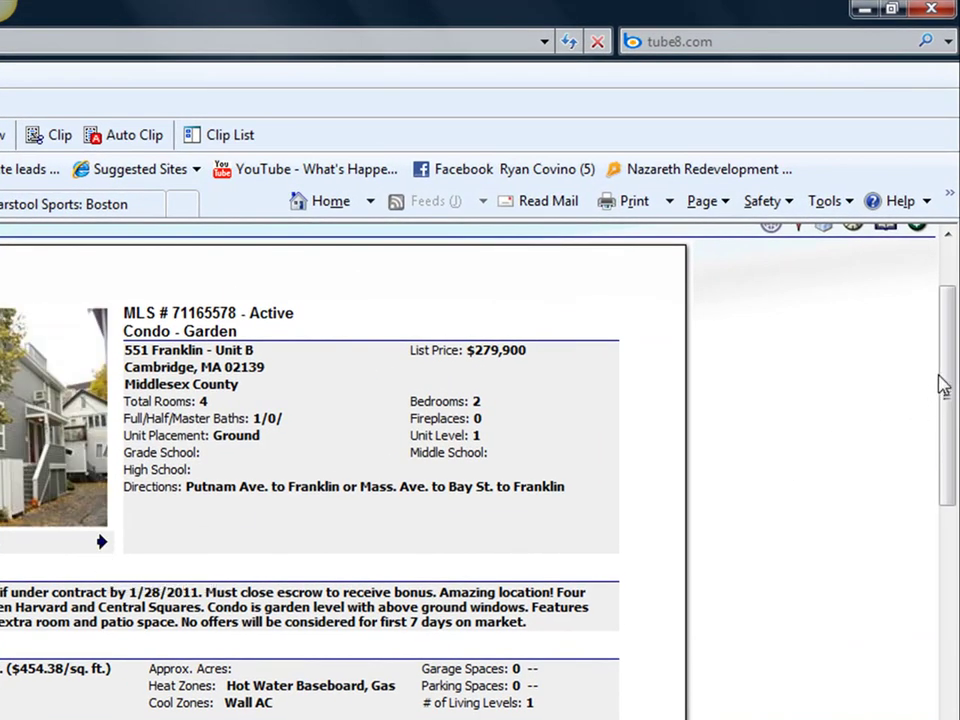
drag(948, 370, 950, 430)
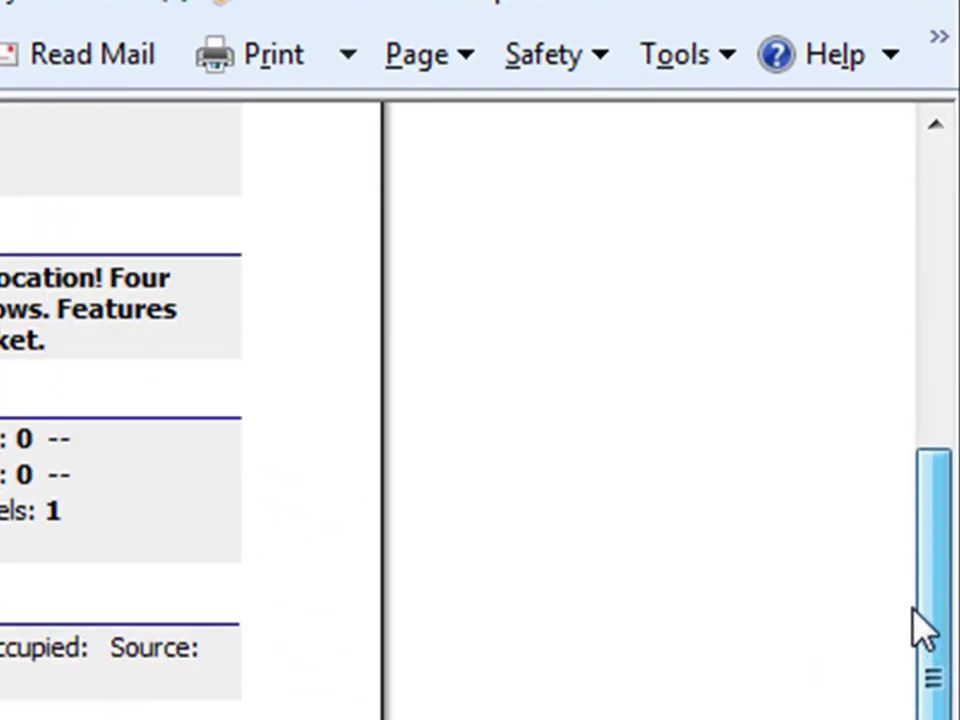
mouse_move(920, 630)
mouse_down()
mouse_move(945, 505)
mouse_move(920, 668)
mouse_move(935, 450)
mouse_up()
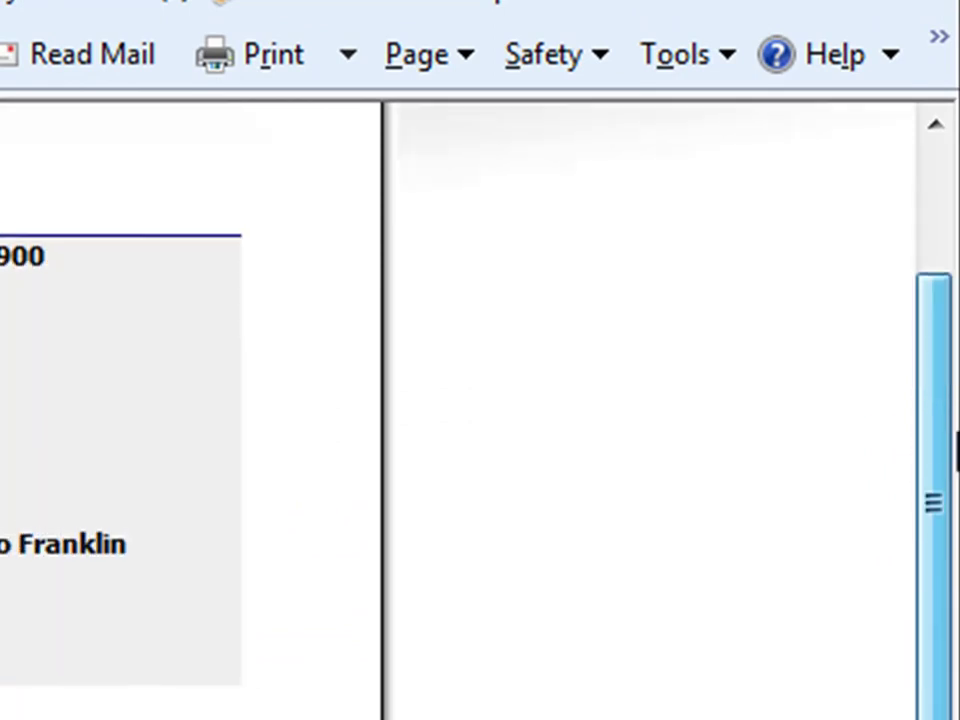